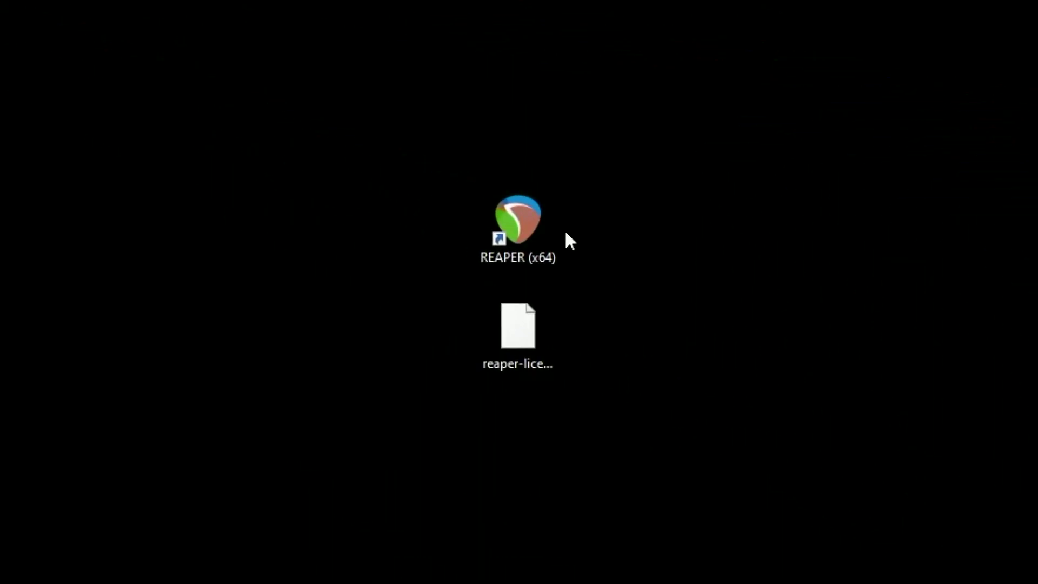
Step: Select the downloaded license file in Explorer, then deselect it
left_click(527, 216)
left_click(528, 337)
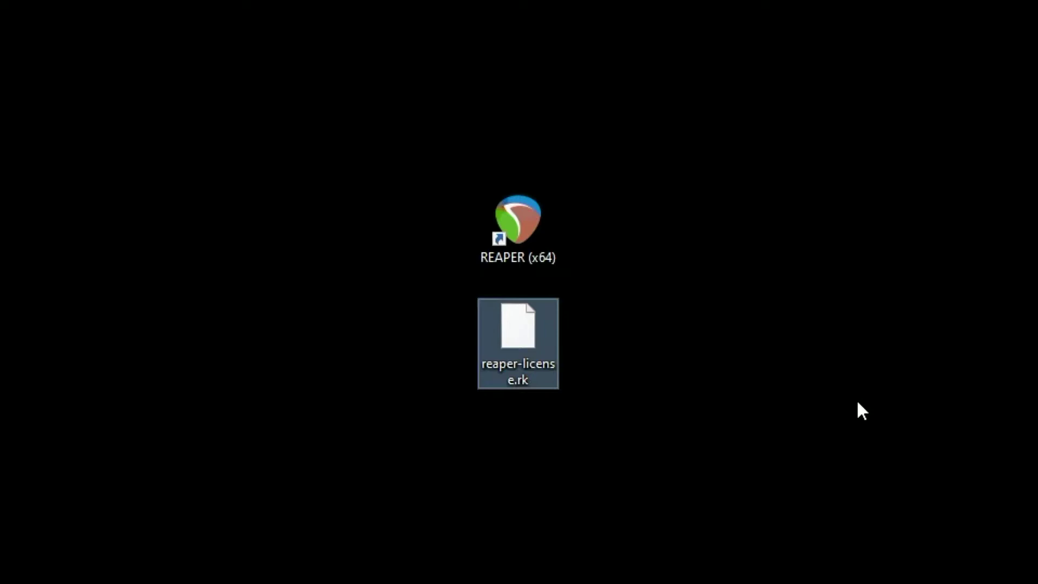
left_click(851, 382)
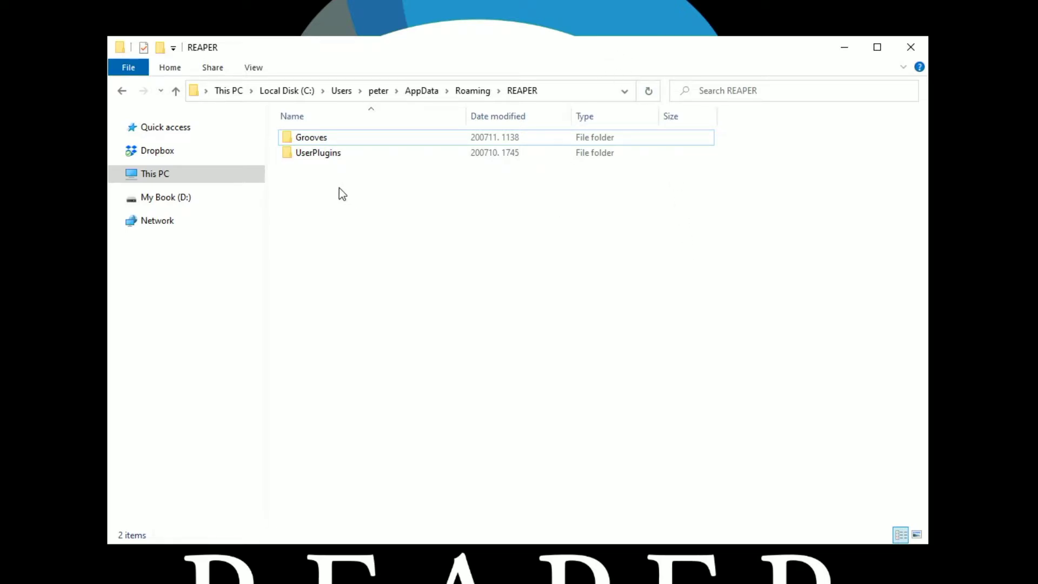
Step: Inspect the UserPlugins folder and return to the REAPER folder holding Grooves and UserPlugins
double_click(332, 158)
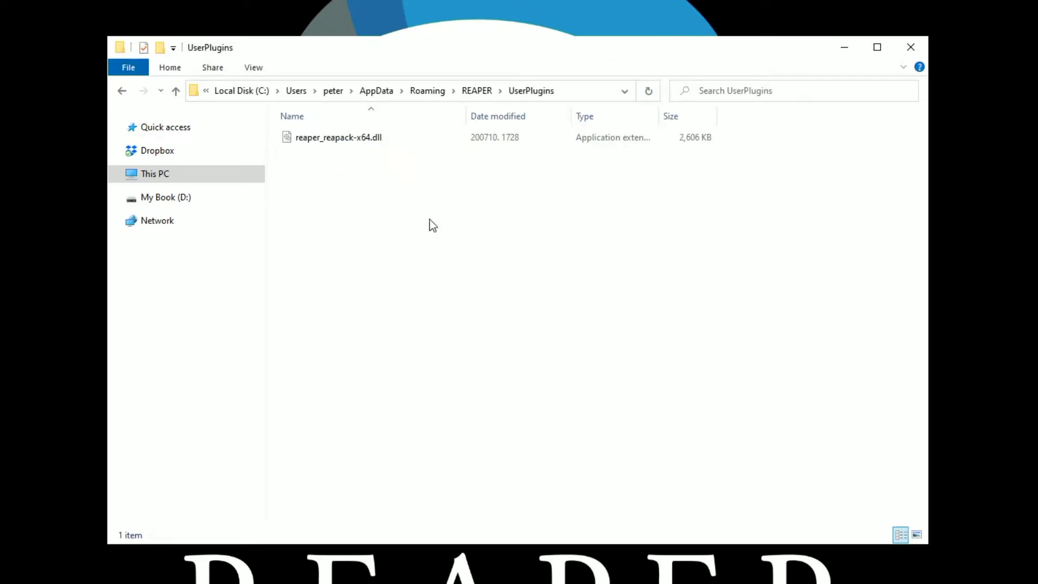
key("alt+Left")
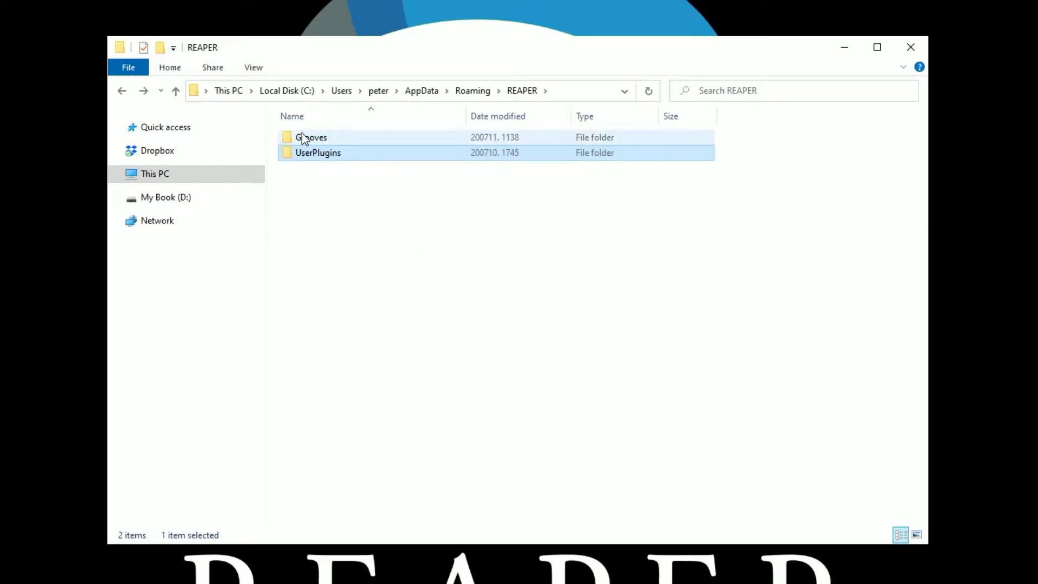
left_click(335, 139)
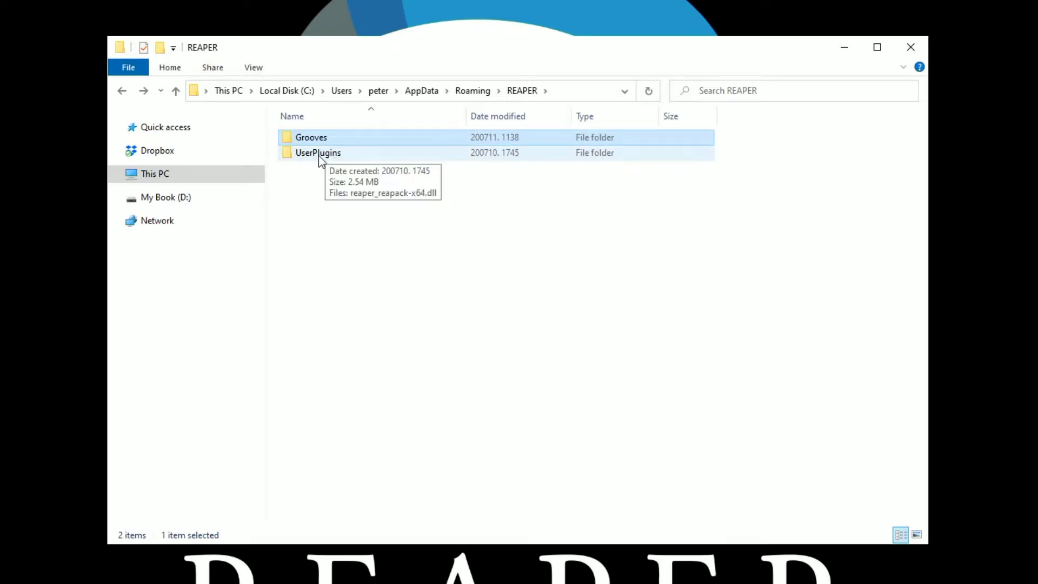
double_click(318, 154)
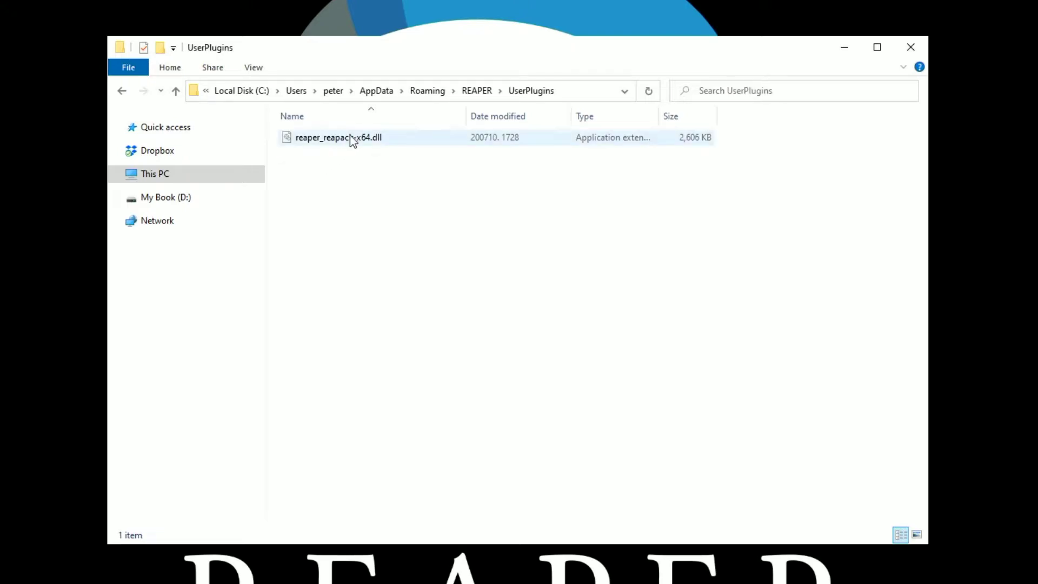
key("alt+Left")
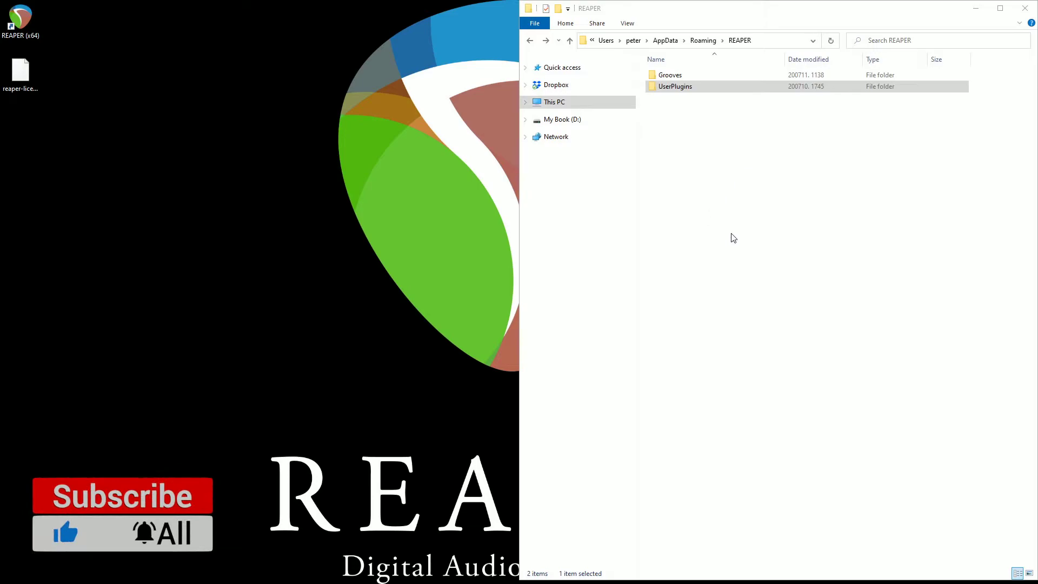
Step: Launch REAPER (x64) from the desktop shortcut and bring Explorer back in front
left_click(751, 112)
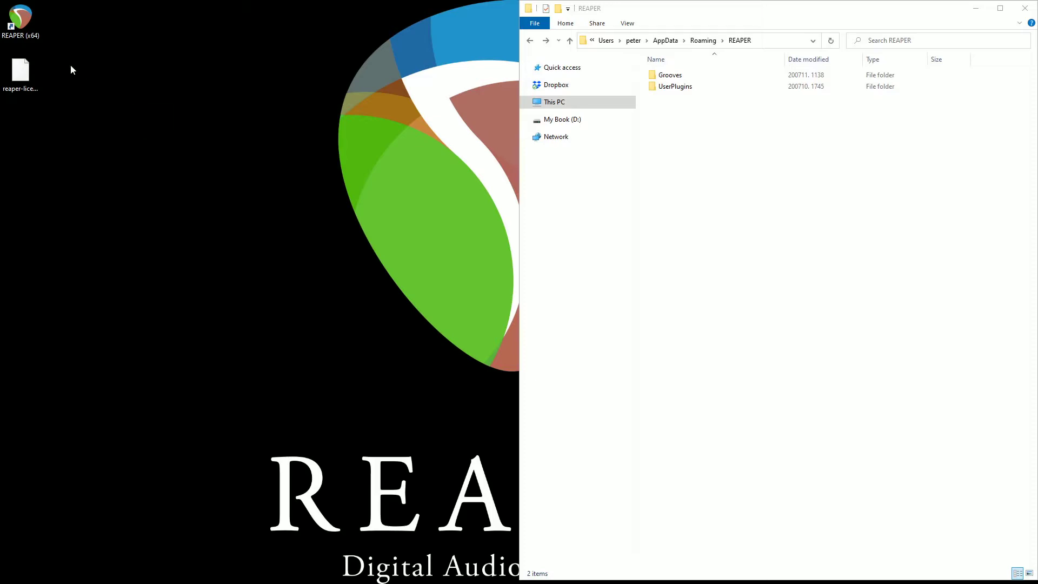
double_click(24, 16)
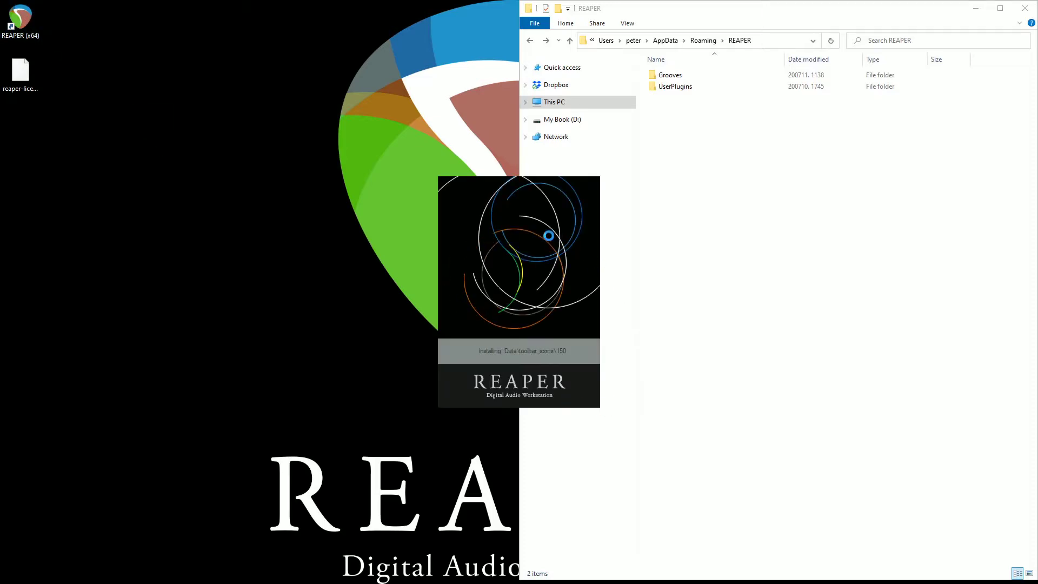
left_click(771, 366)
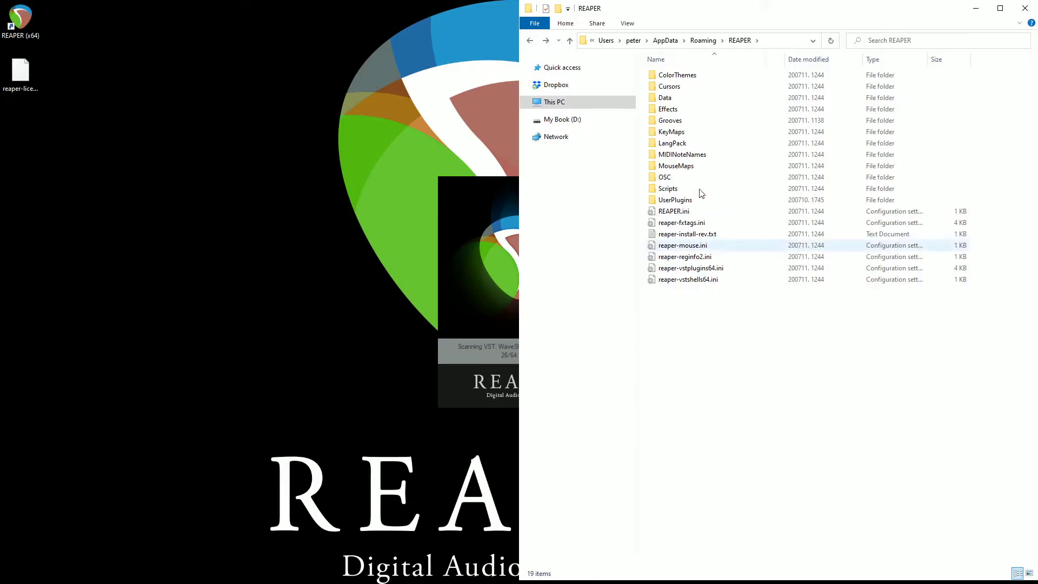
Step: Check the newly created ColorThemes, Effects, ReaPack and Scripts folders in REAPER's settings folder
left_click(684, 77)
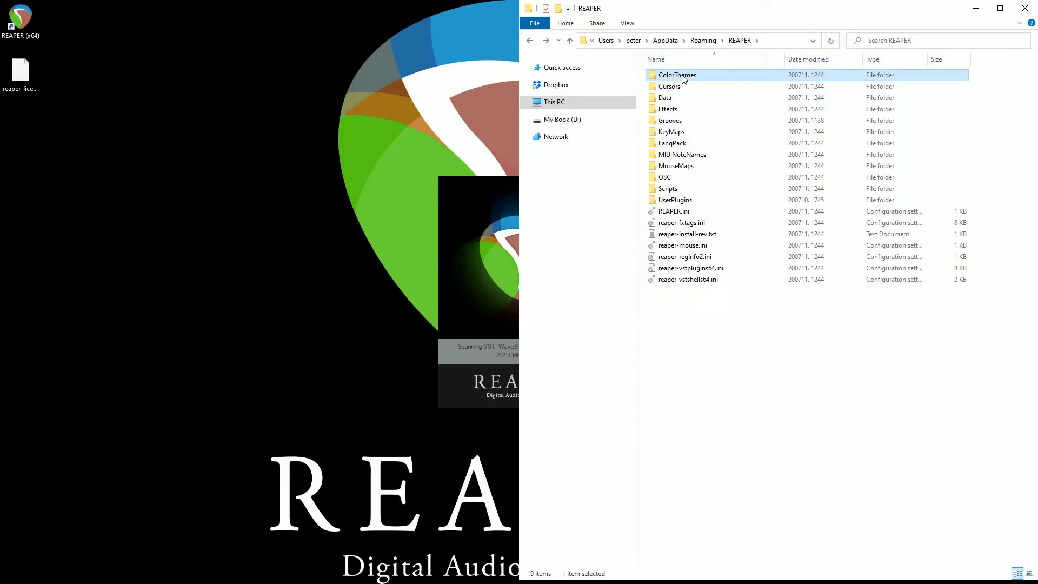
left_click(677, 111)
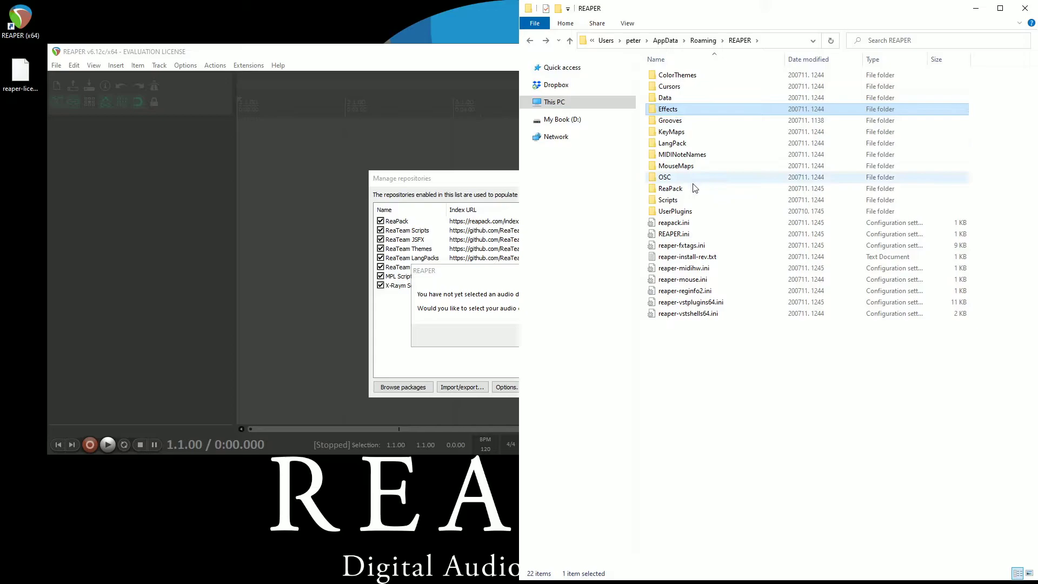
left_click(682, 189)
left_click(678, 201)
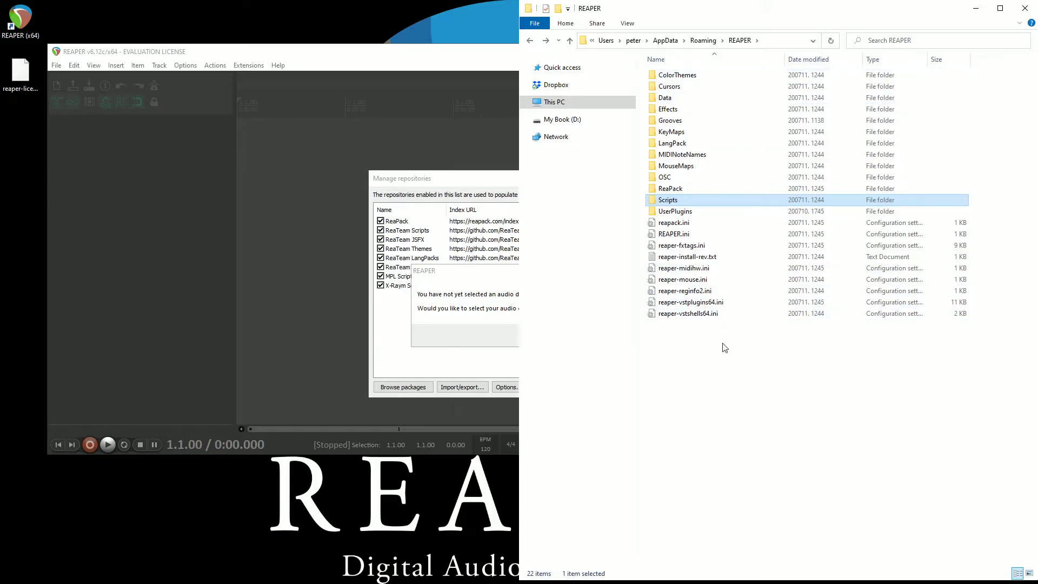
left_click(709, 416)
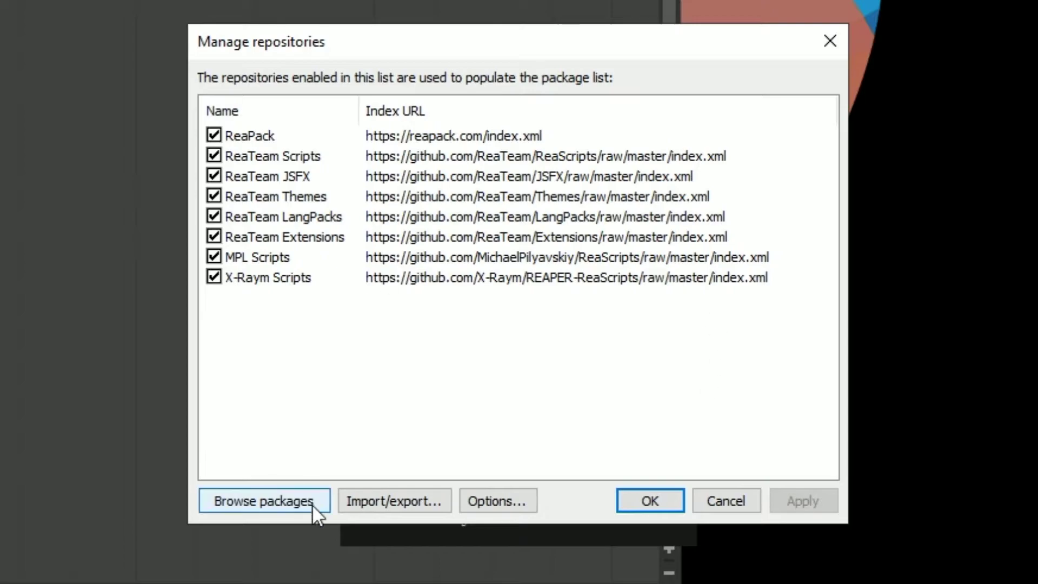
Step: Close the ReaPack Manage repositories window and agree to set up an audio device now
left_click(654, 506)
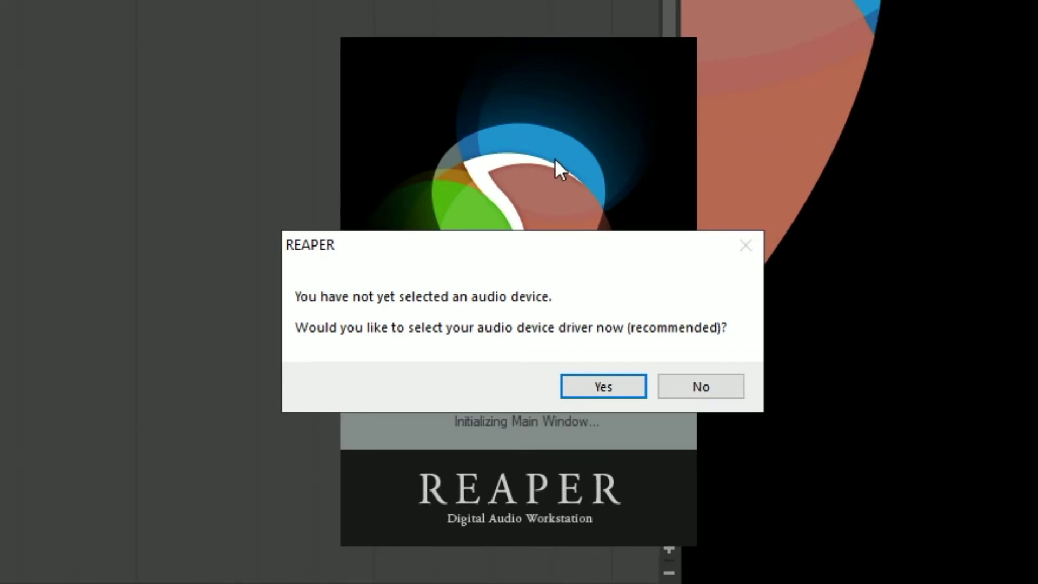
left_click(603, 387)
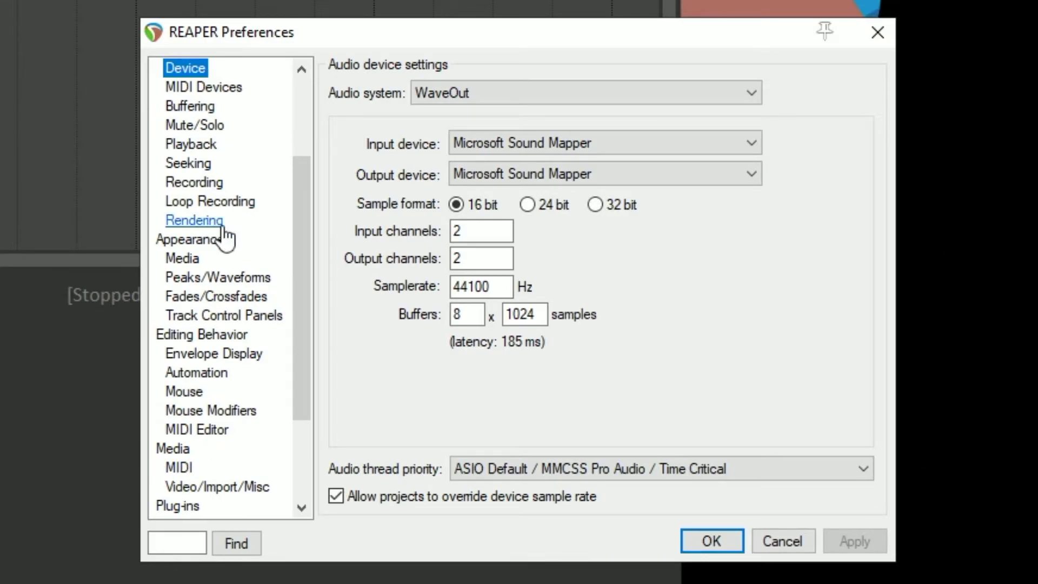
Step: Expand the Audio system dropdown on the Device page, currently set to WaveOut
scroll(227, 232, "up", 3)
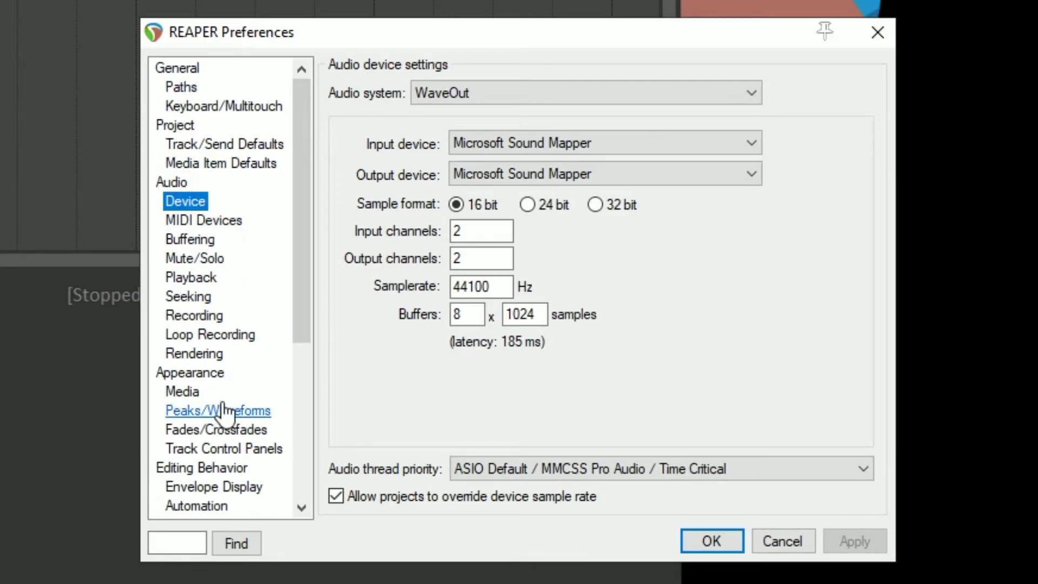
scroll(214, 173, "down", 5)
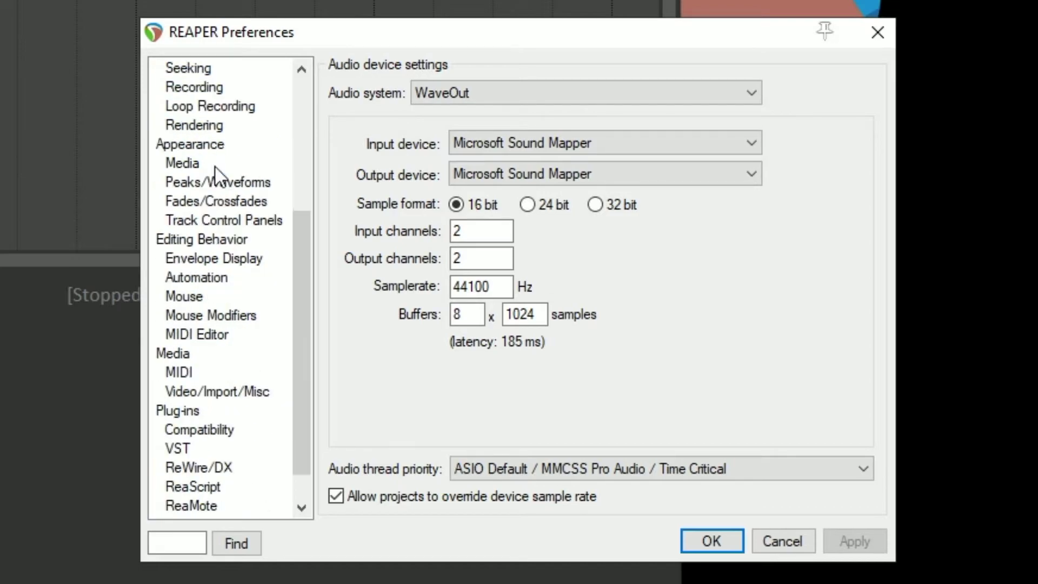
scroll(226, 463, "up", 5)
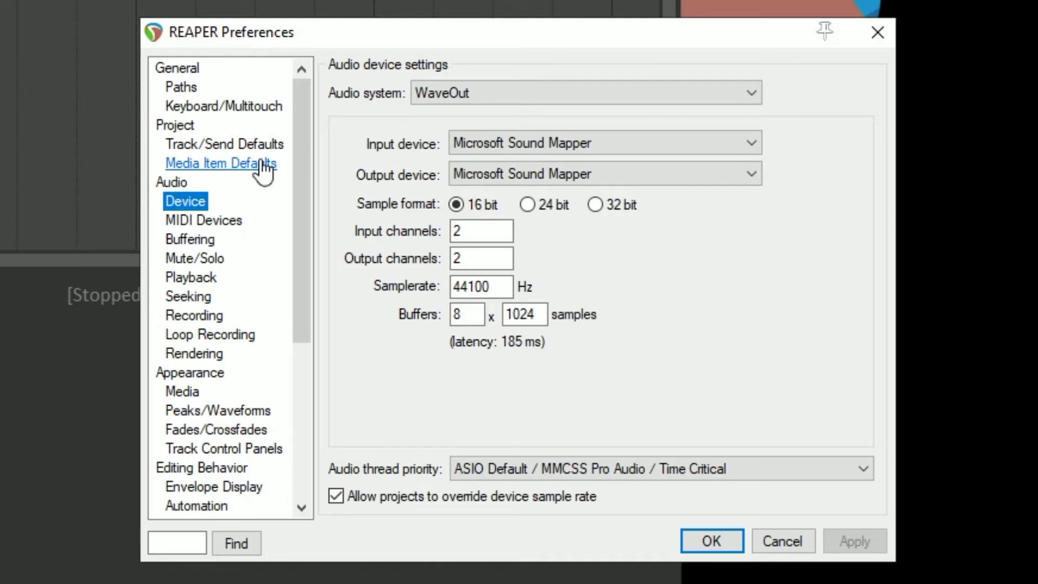
left_click(487, 93)
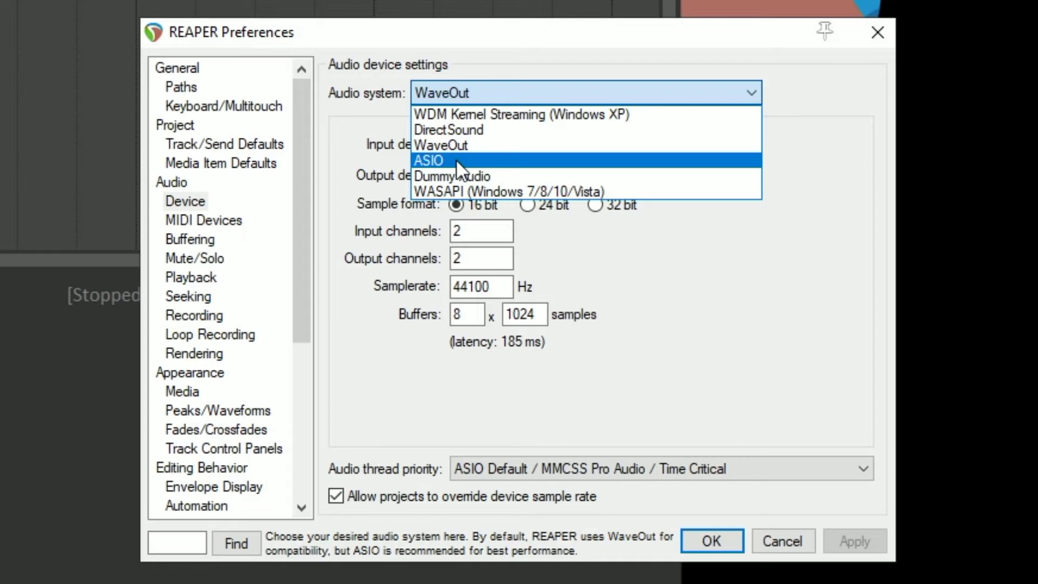
Step: Switch the audio system to ASIO using the Audient USB Audio ASIO Driver, Analogue 1–2 I/O
left_click(455, 159)
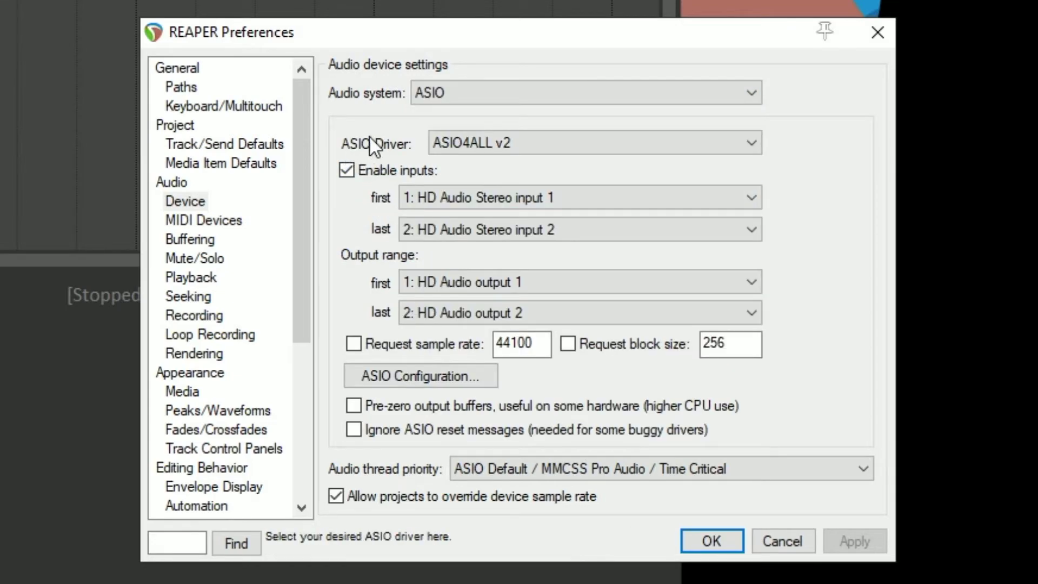
left_click(517, 142)
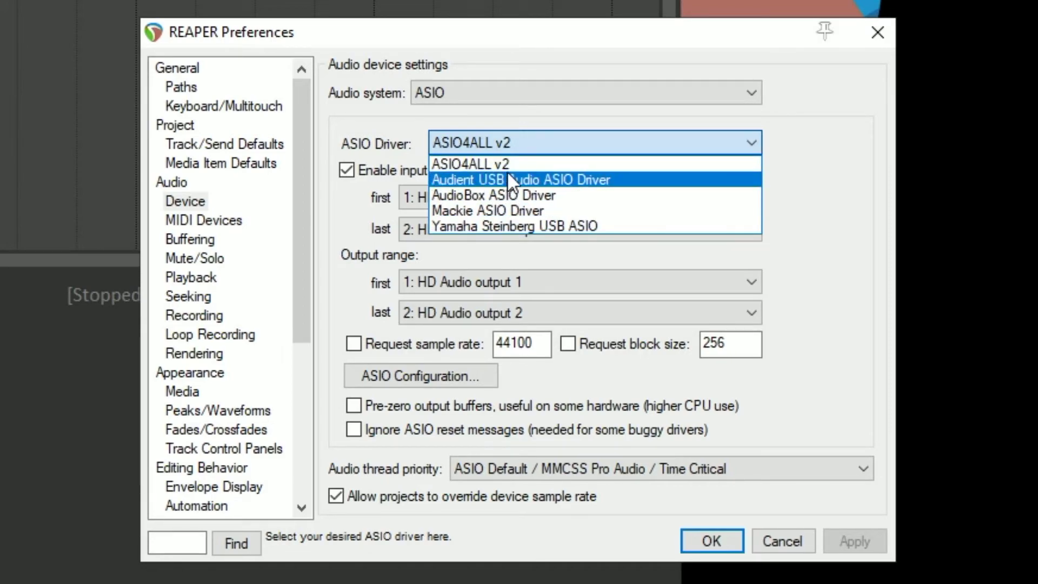
left_click(536, 178)
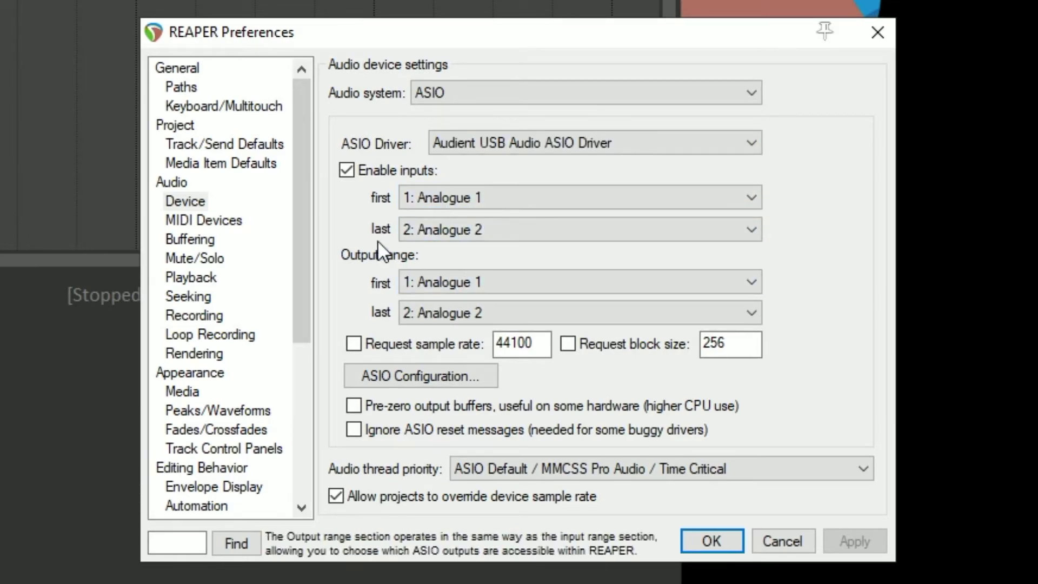
left_click(492, 142)
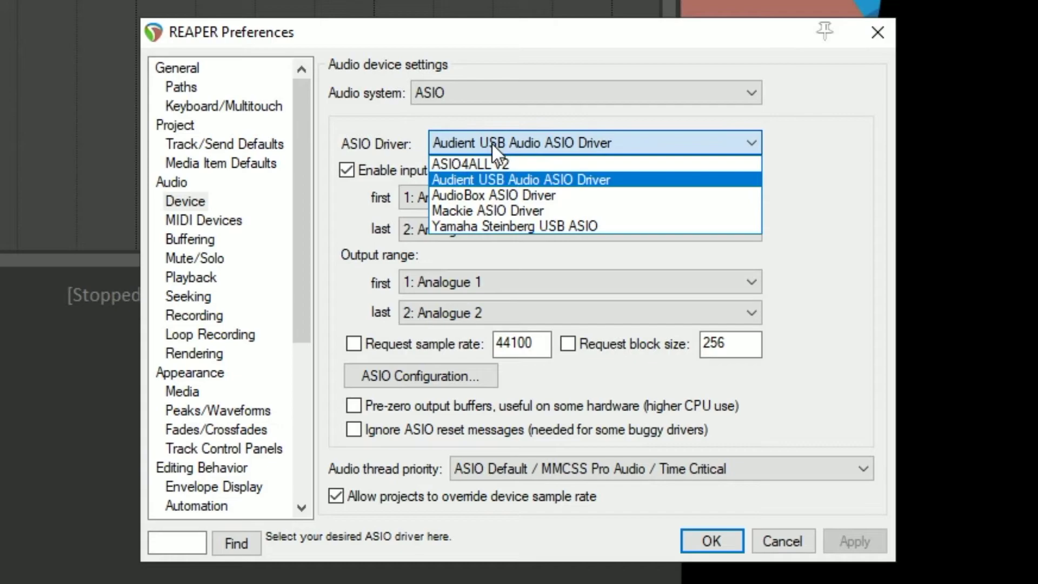
left_click(486, 195)
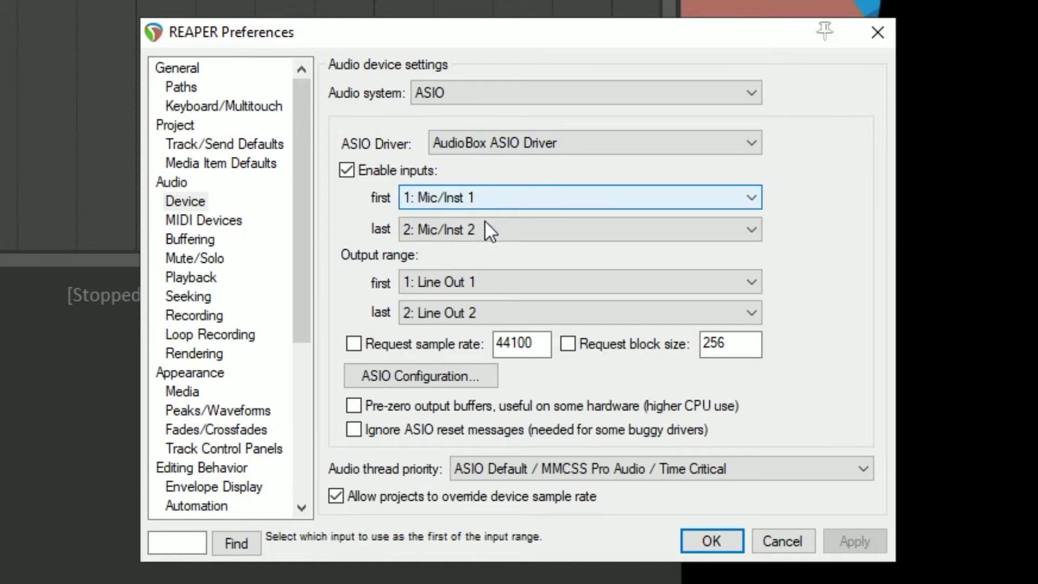
left_click(498, 140)
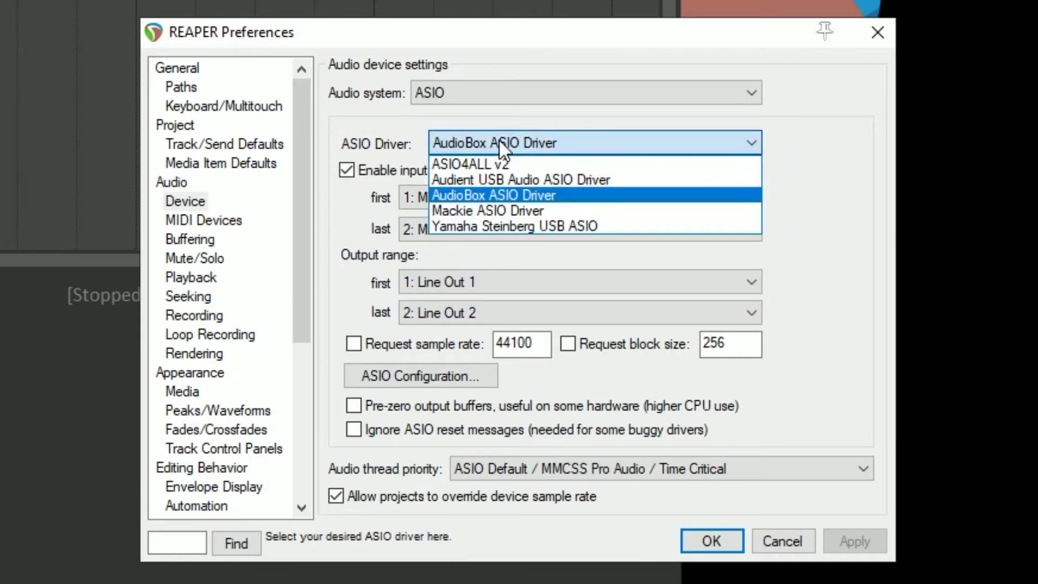
left_click(494, 212)
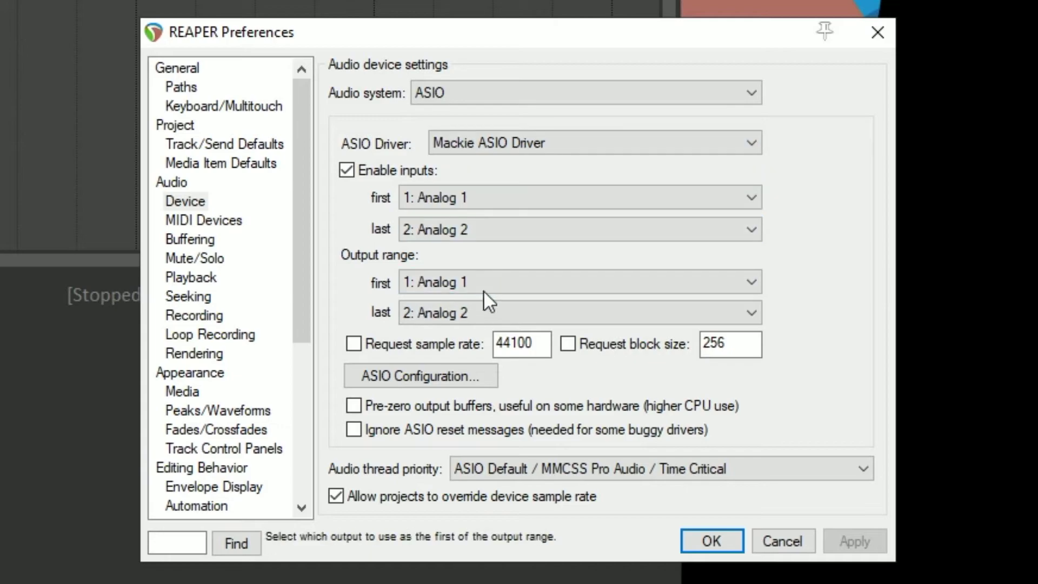
left_click(511, 148)
left_click(500, 180)
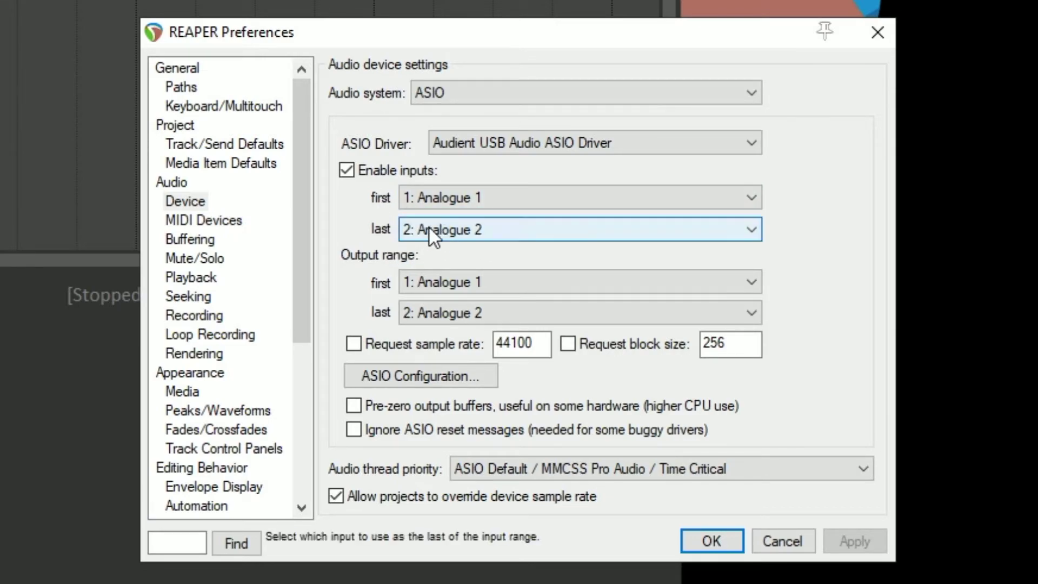
left_click(469, 230)
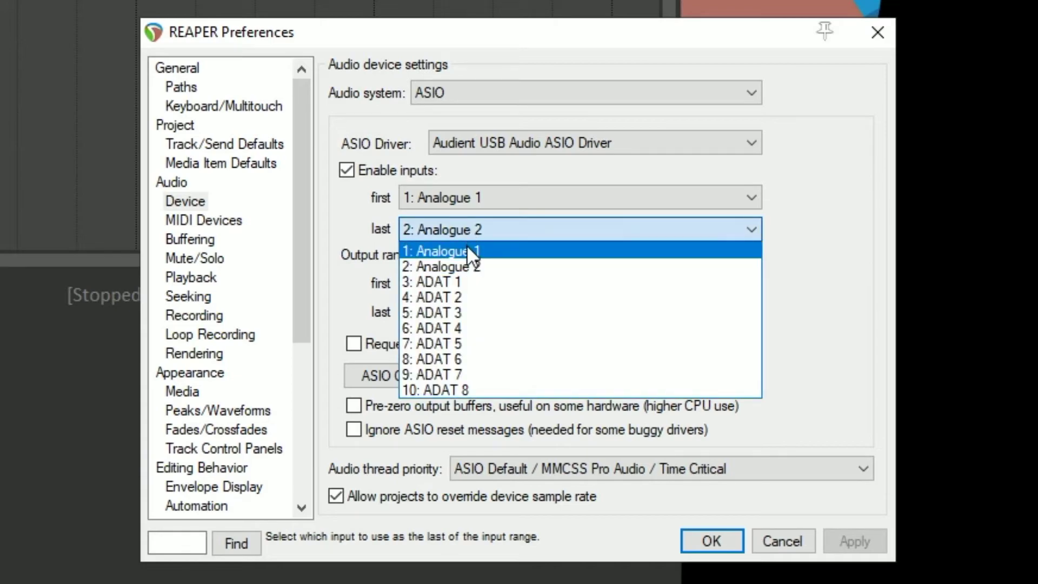
left_click(466, 245)
left_click(443, 313)
left_click(445, 332)
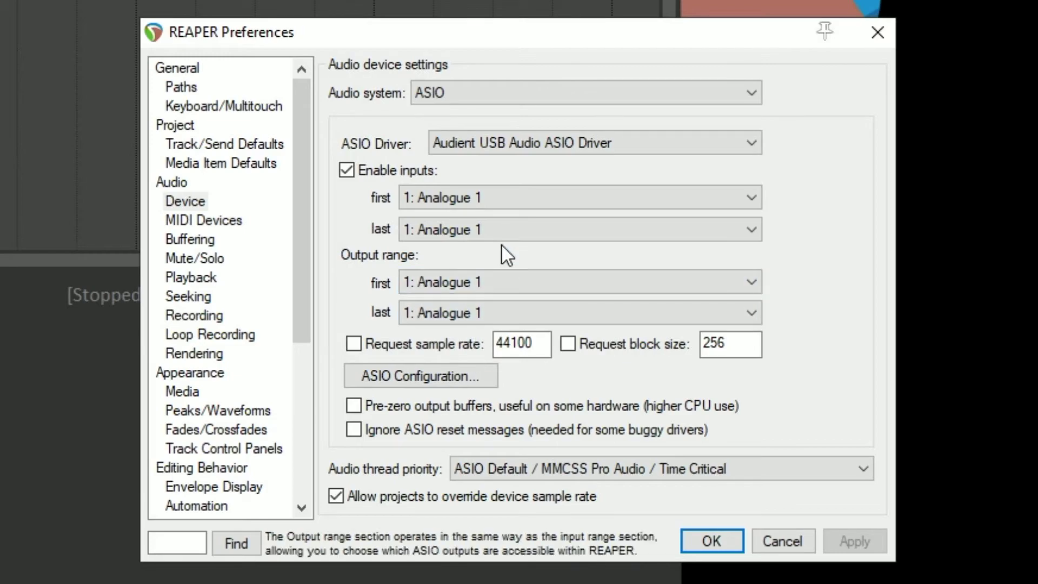
left_click(452, 231)
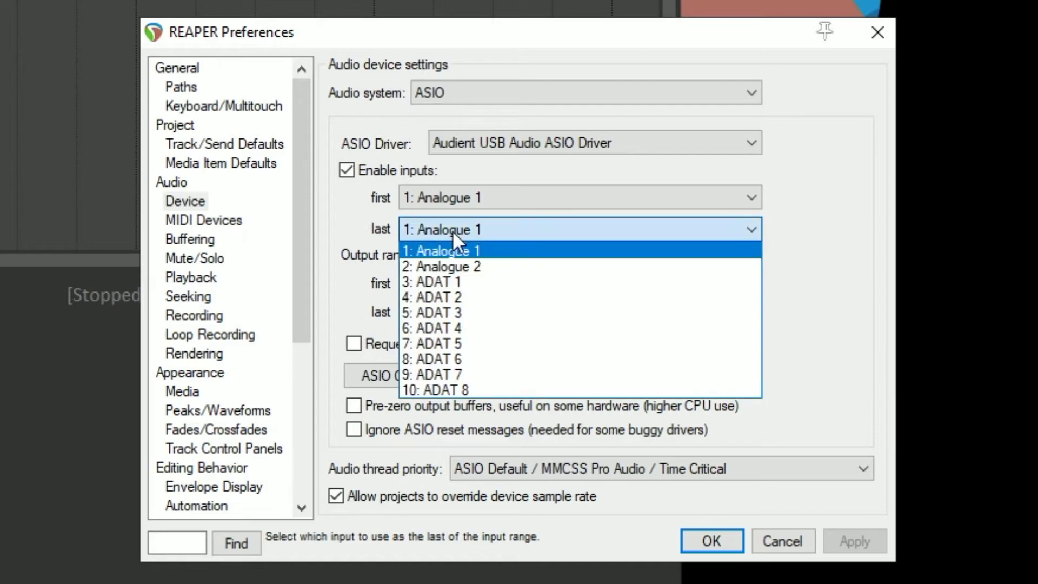
left_click(452, 264)
left_click(463, 313)
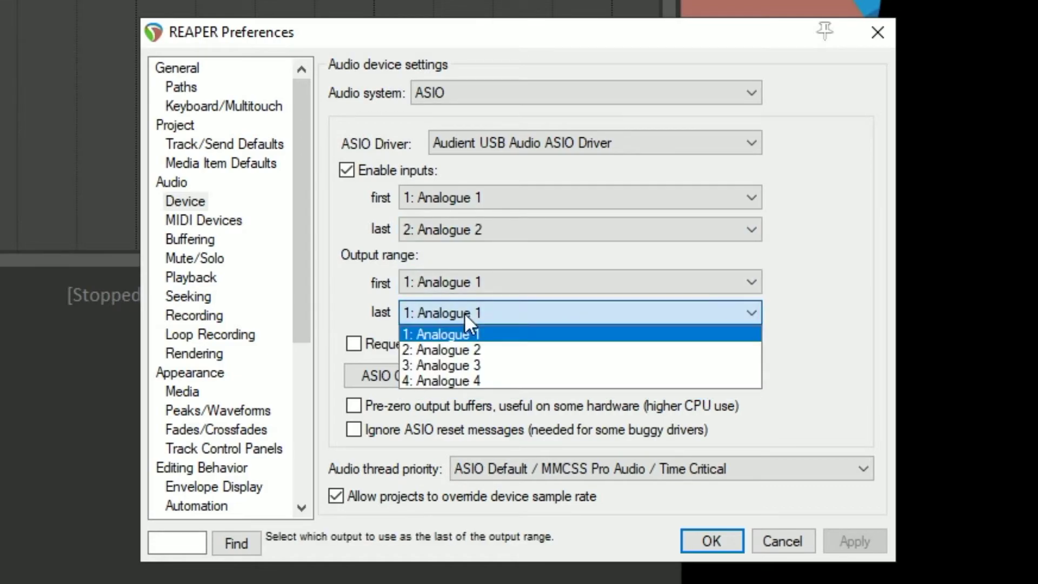
left_click(462, 349)
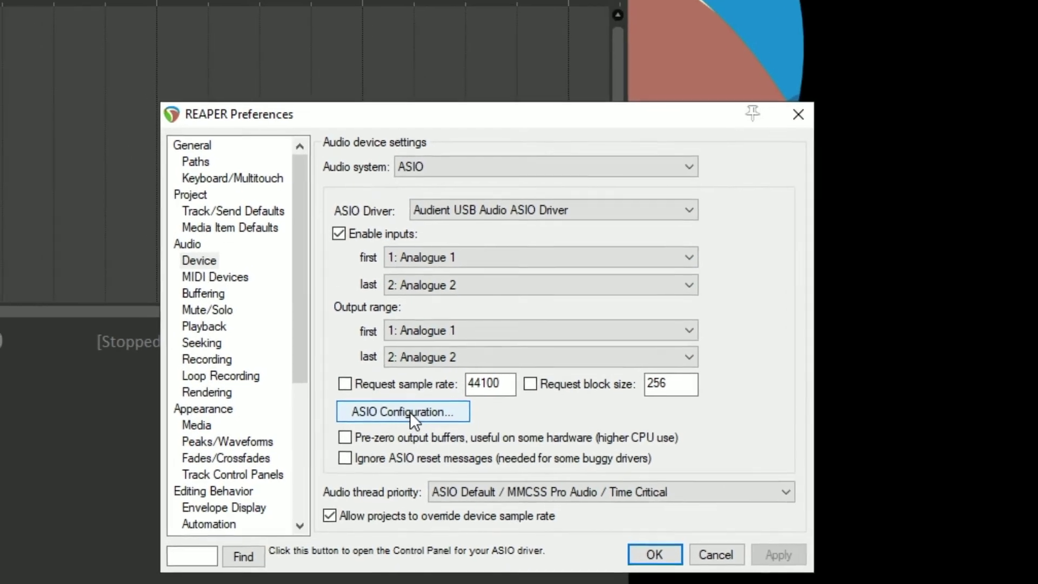
Step: Open the Audient iD control panel and confirm 48KHz sample rate and 1024 ASIO buffer size
left_click(409, 412)
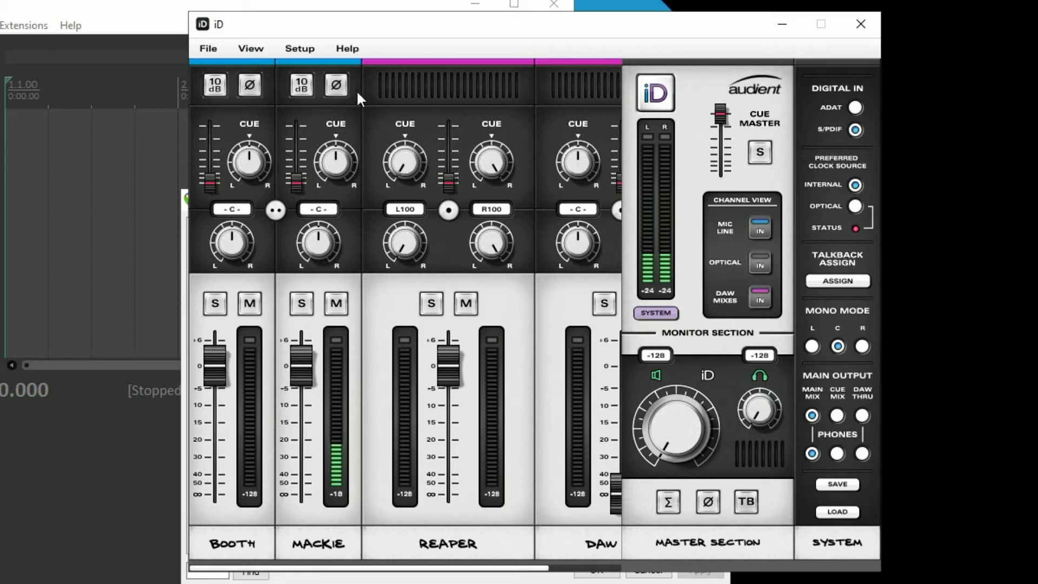
left_click(300, 52)
mouse_move(375, 89)
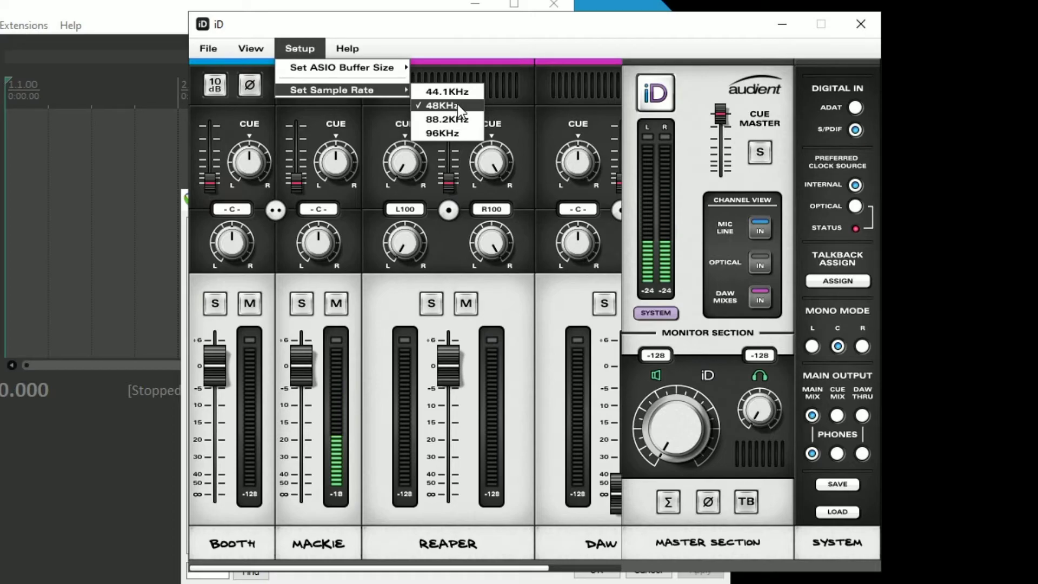
mouse_move(333, 70)
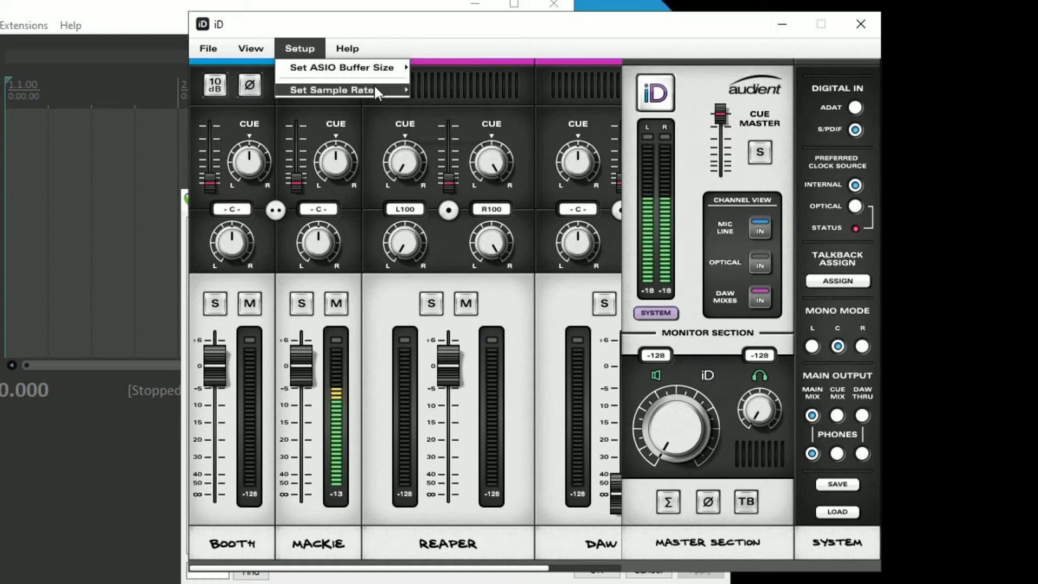
mouse_move(359, 97)
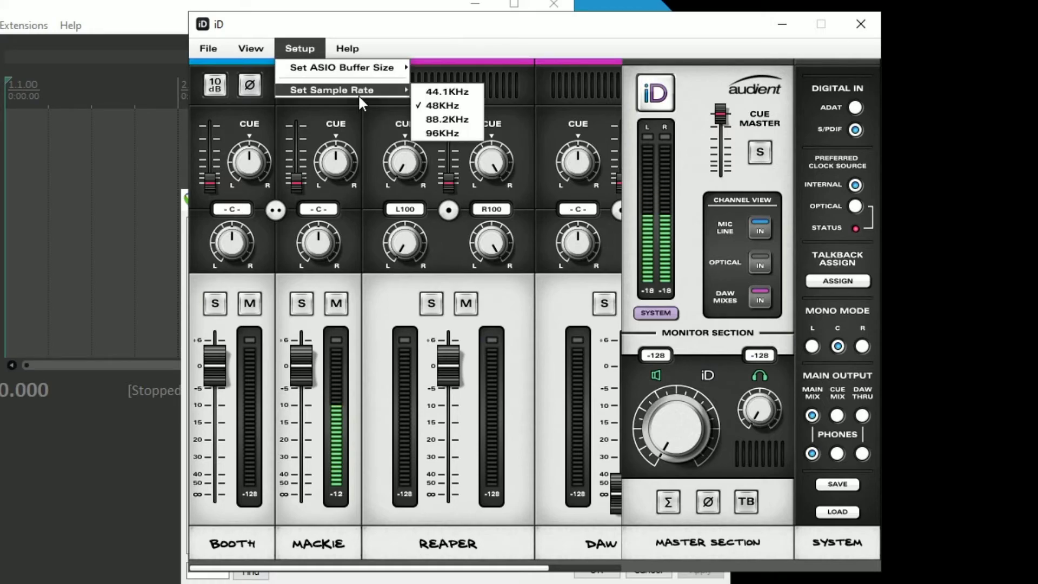
left_click(658, 41)
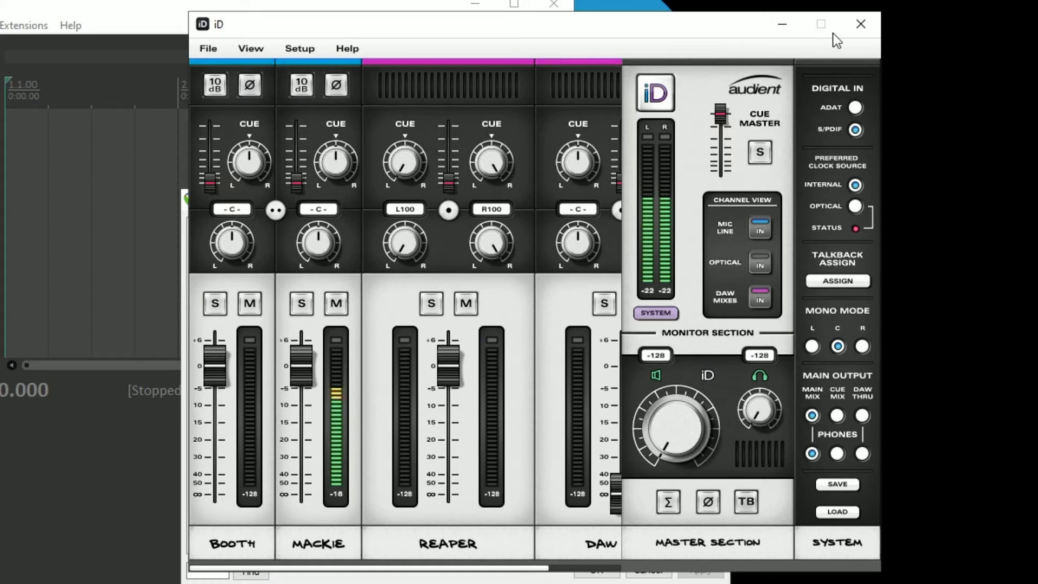
Step: Request a 48000 Hz sample rate with a 1024 block size and apply the preferences
left_click(860, 23)
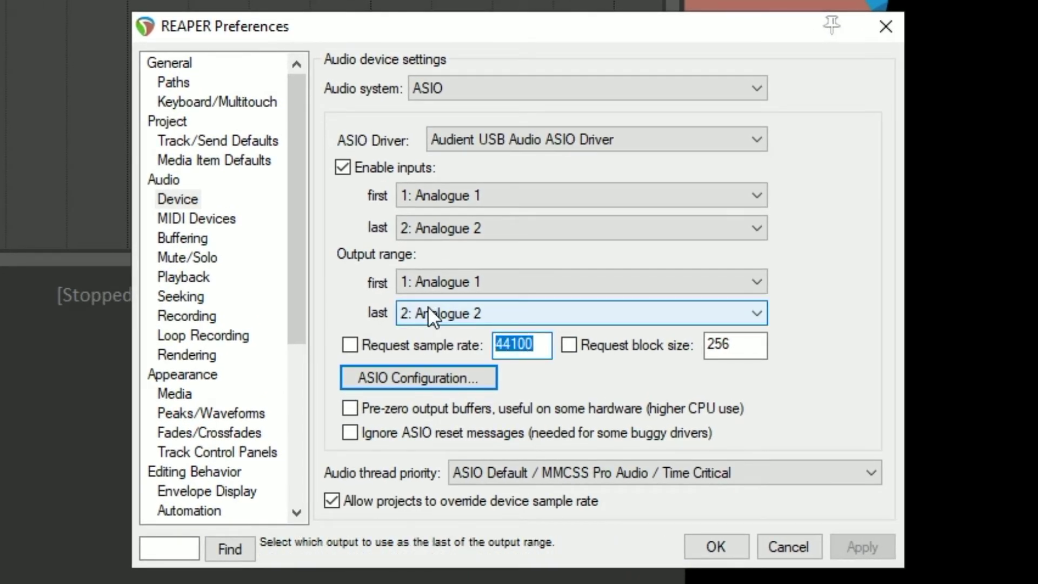
type("48000")
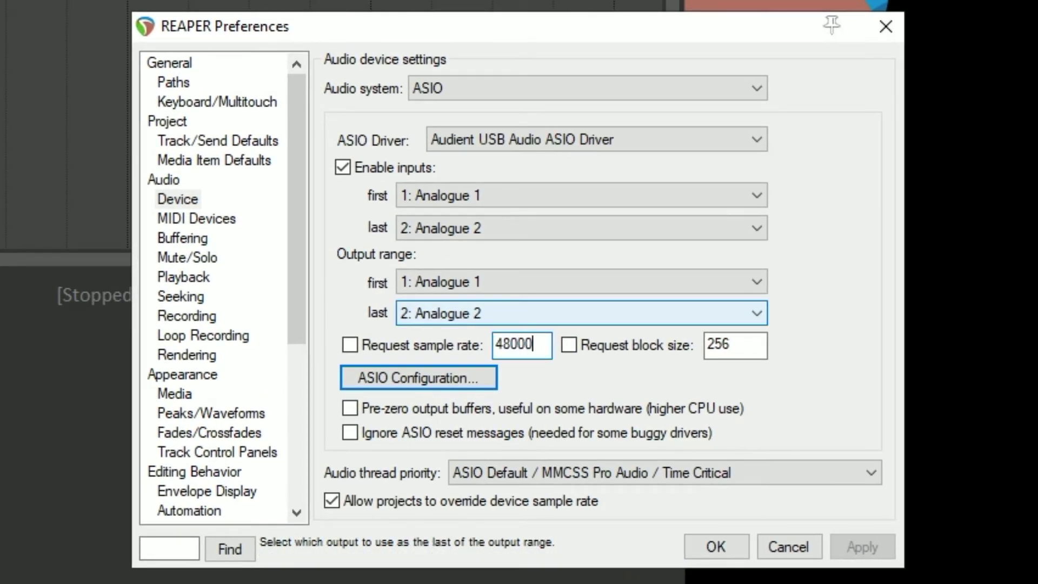
key("Tab")
key("Tab")
type("1024")
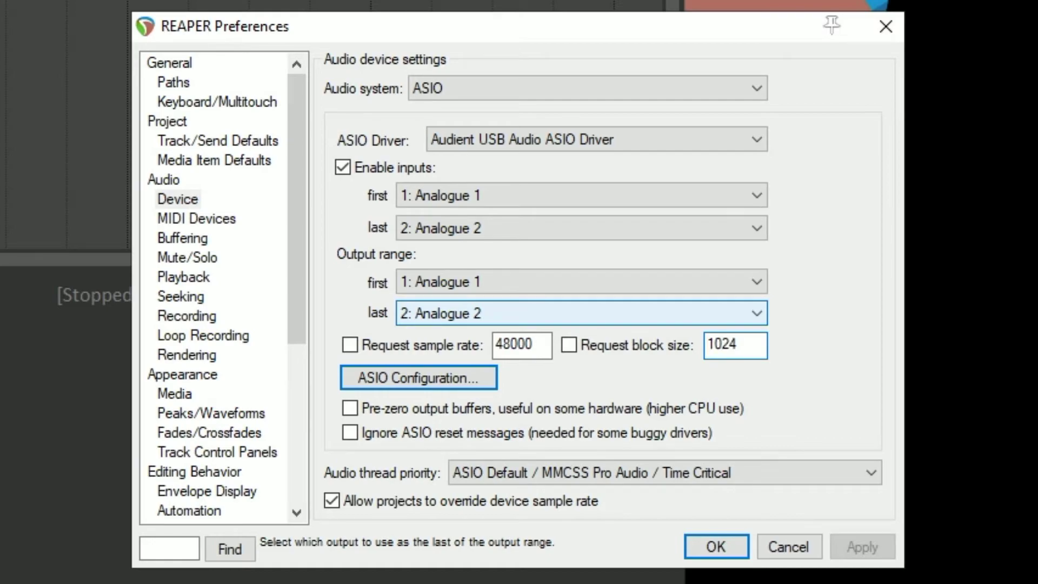
key("Tab")
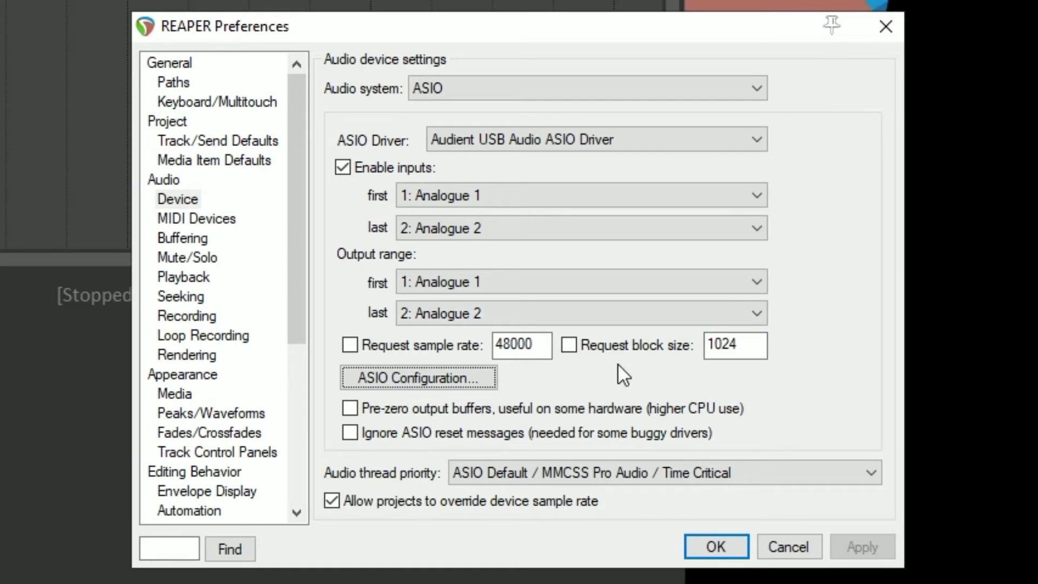
left_click(717, 545)
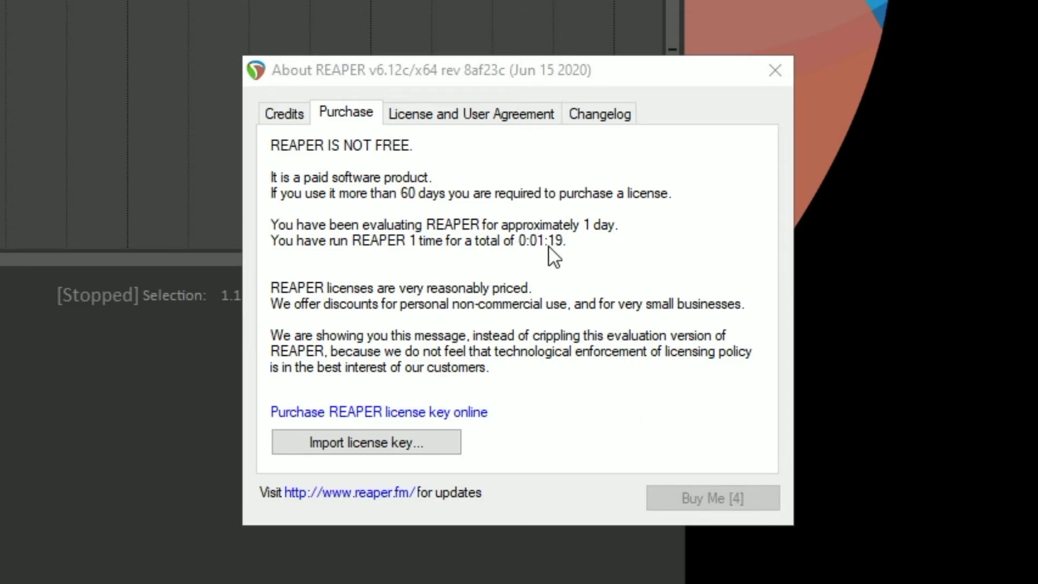
Step: Follow the reaper.fm link from the About REAPER Purchase notice to the website
left_click(615, 297)
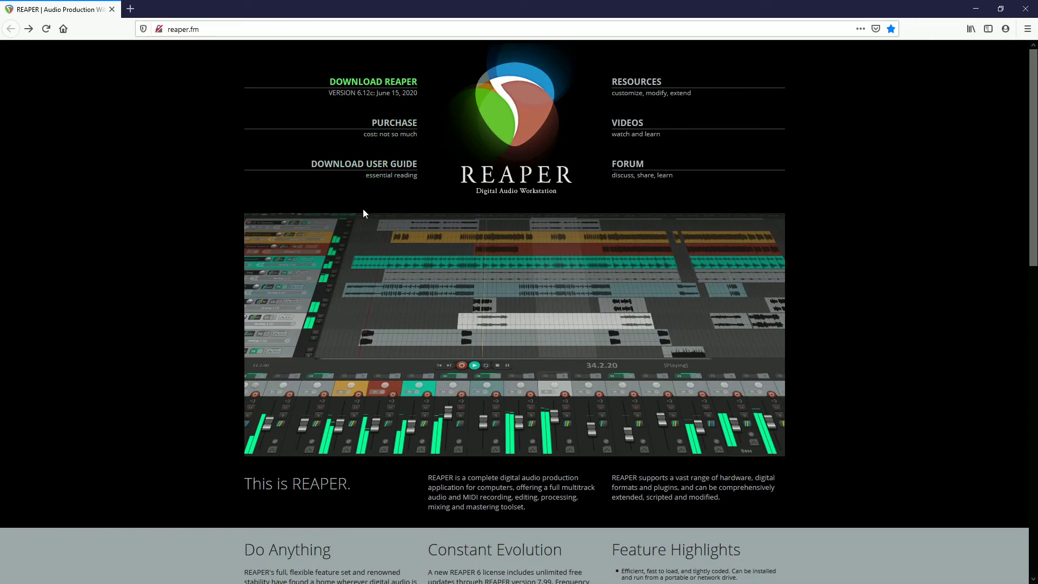
Step: Open the reaper.fm Purchase page and read the $60 discounted licence conditions
left_click(400, 134)
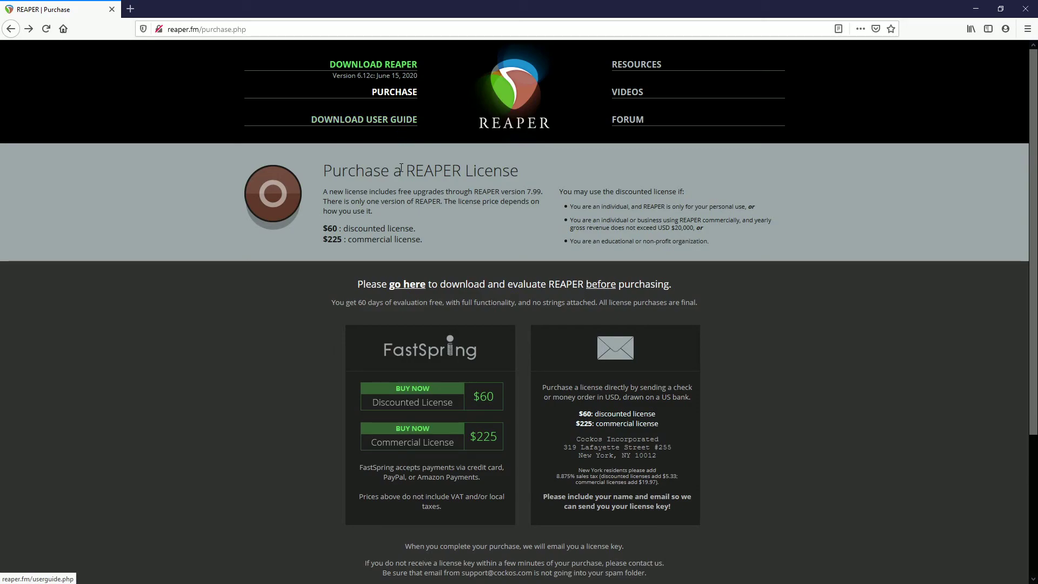
left_click_drag(560, 190, 729, 243)
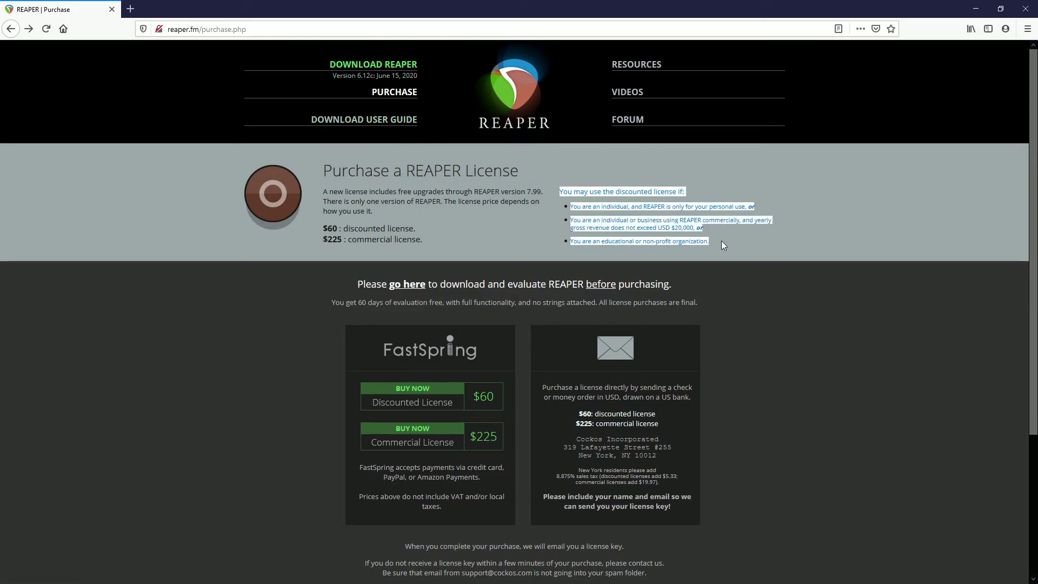
left_click(719, 244)
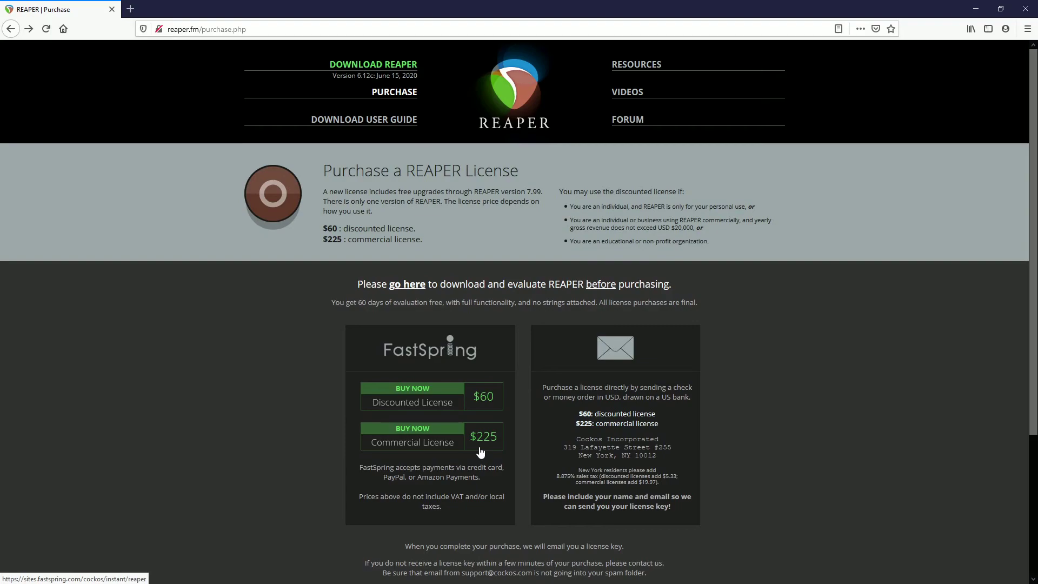
Step: Load the $60.00 Discounted License FastSpring order form, then minimise the browser
left_click(427, 399)
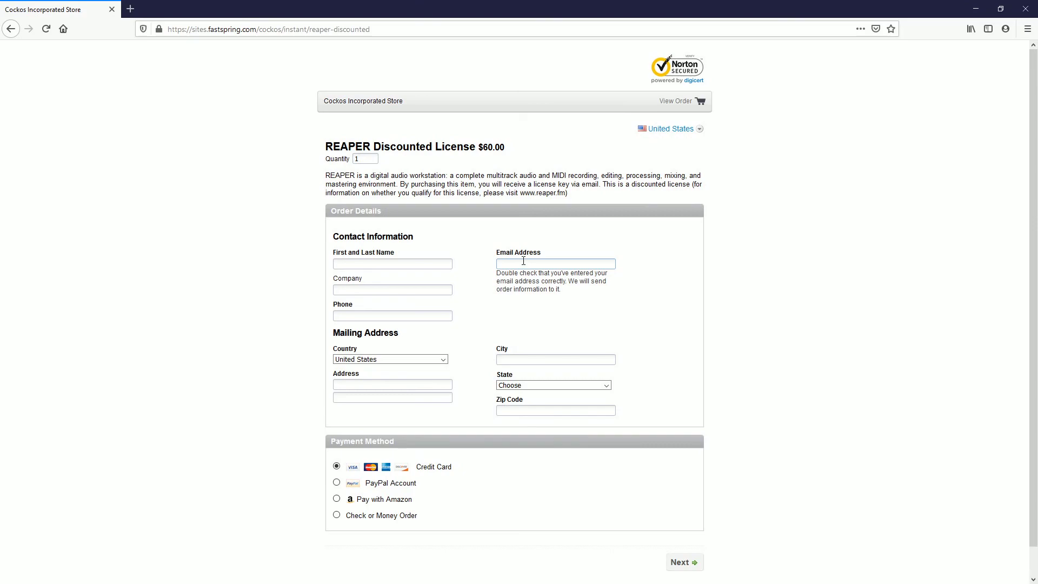
left_click(976, 11)
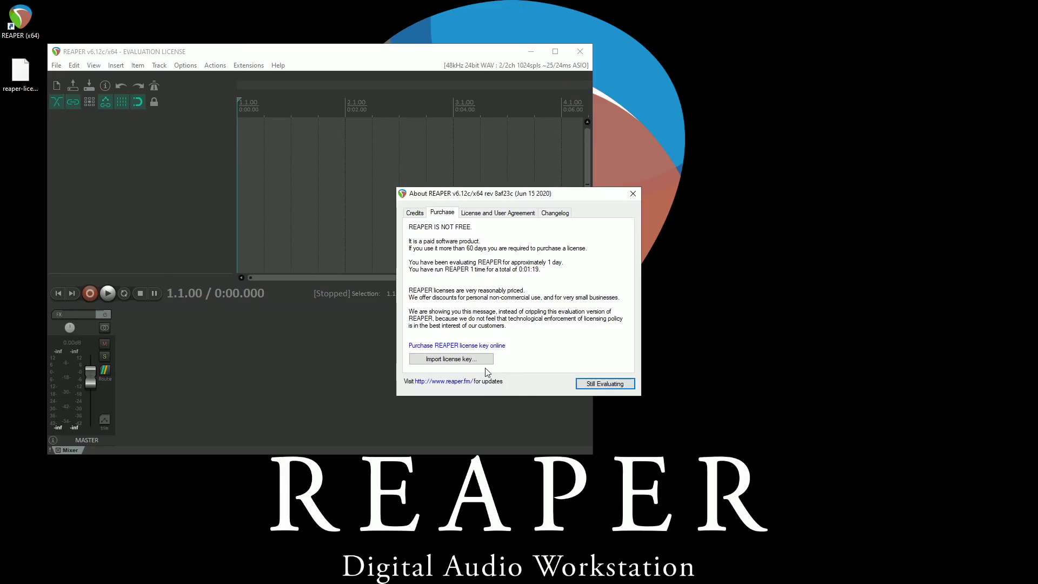
Step: Copy reaper-license.rk from the desktop into REAPER's Program Files folder and import it as the license key
left_click(466, 359)
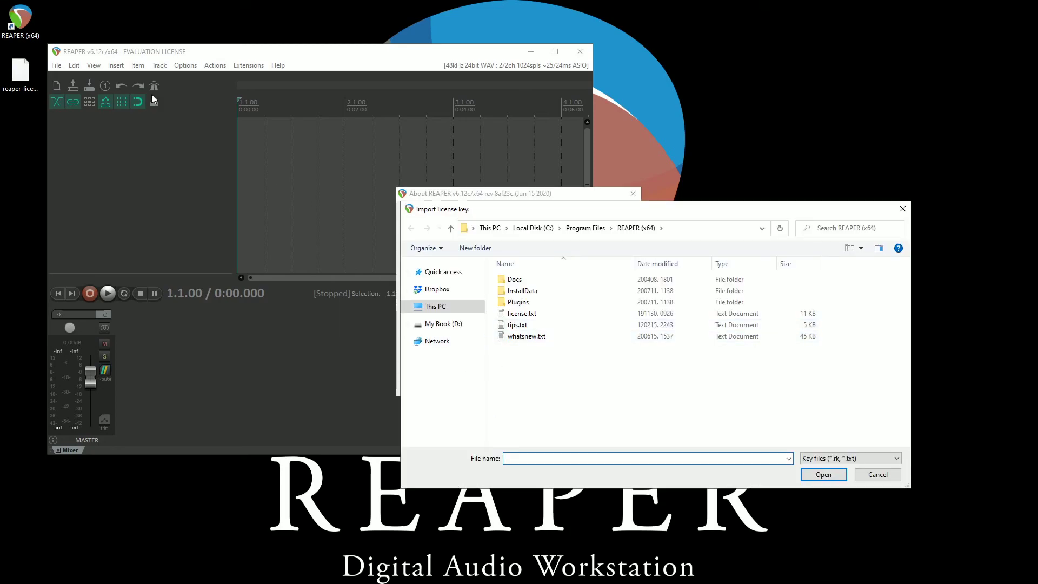
left_click(19, 78)
left_click_drag(19, 79, 553, 393)
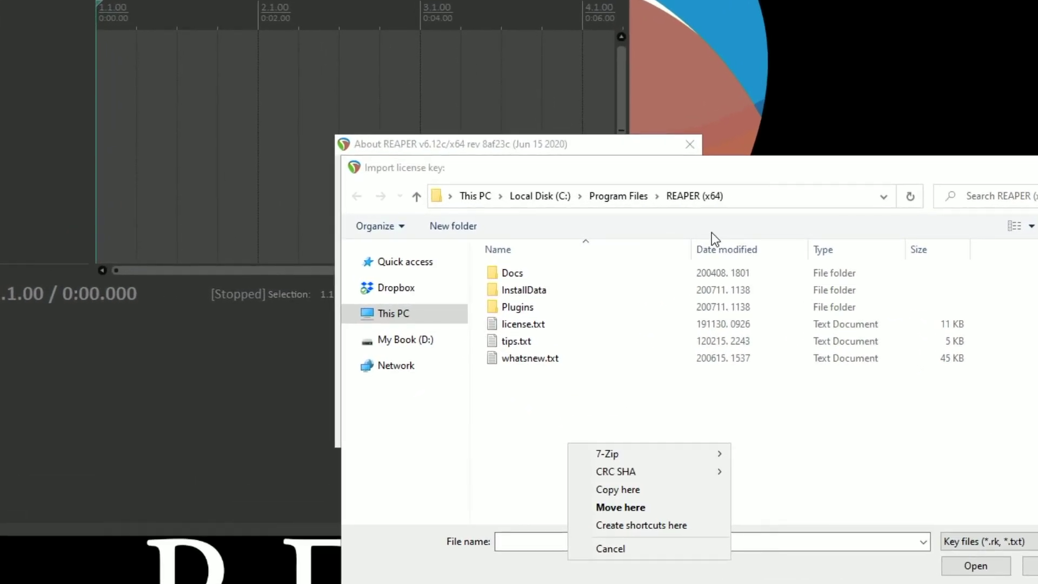
left_click(625, 493)
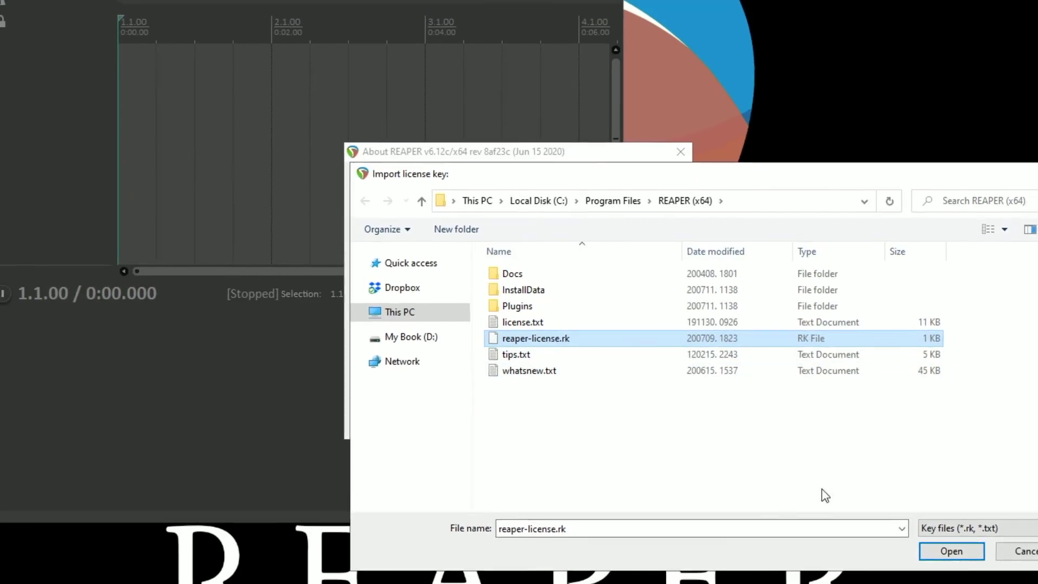
left_click(897, 517)
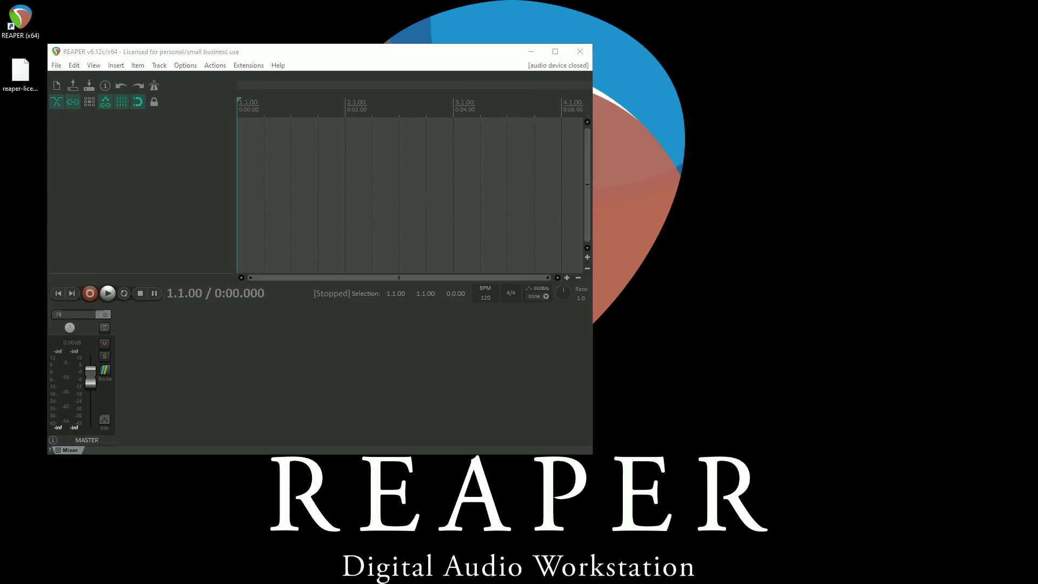